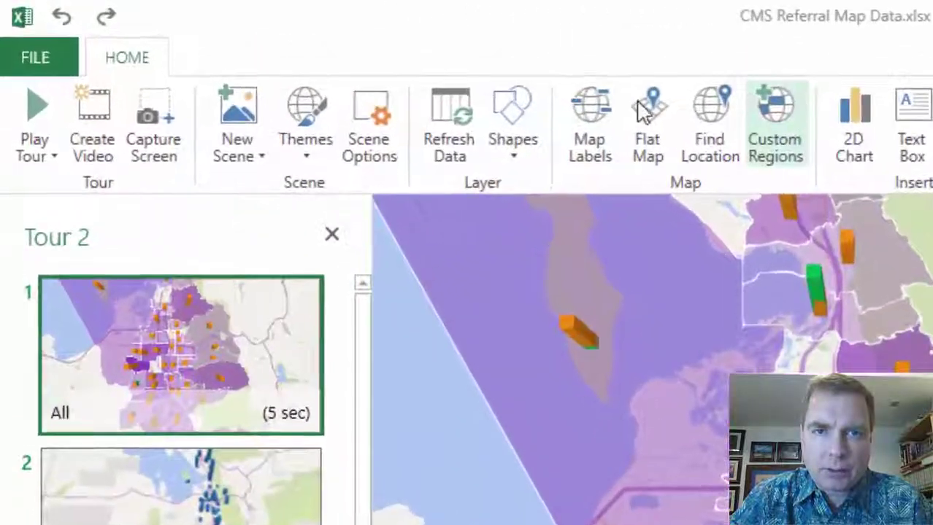
# Turn on Map Labels and zoom in around Salt Lake City's referral columns
pyautogui.moveTo(614, 298)
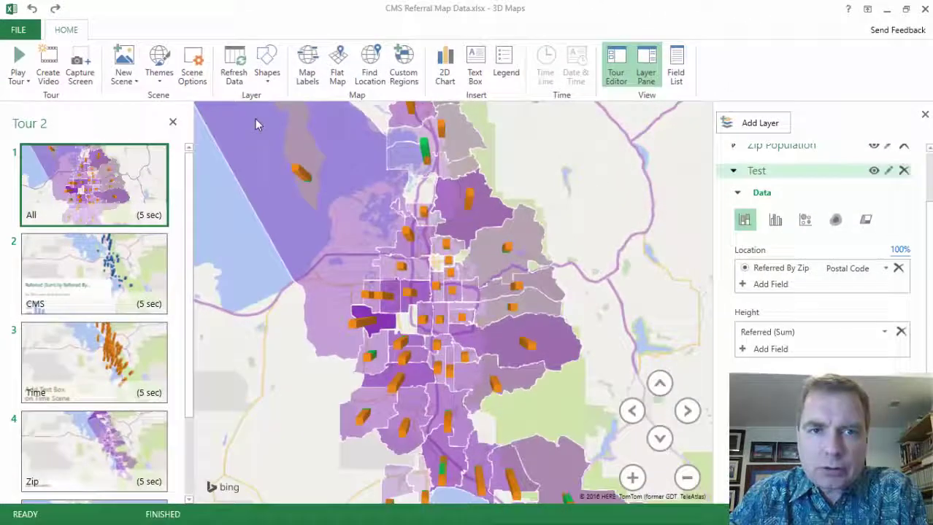
pyautogui.click(309, 79)
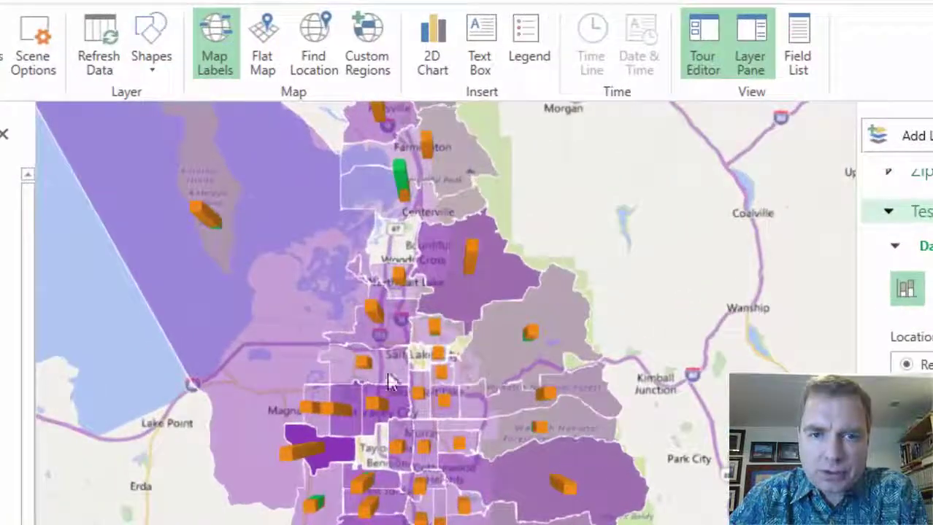
pyautogui.scroll(5, 417, 418)
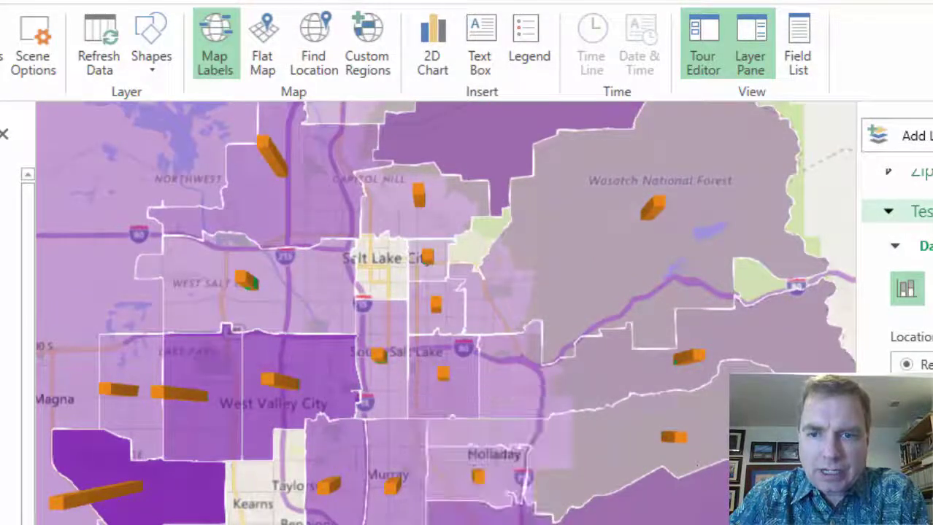
pyautogui.scroll(-5, 445, 314)
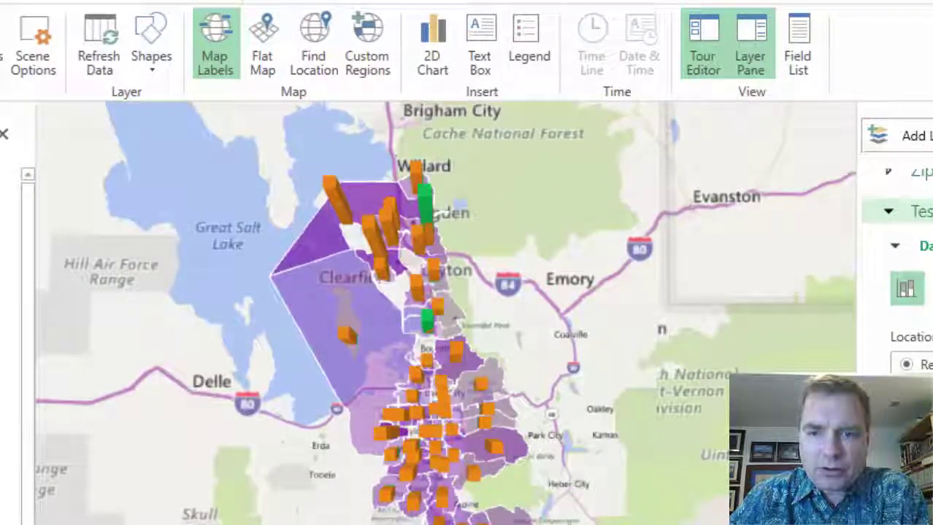
pyautogui.scroll(5, 426, 350)
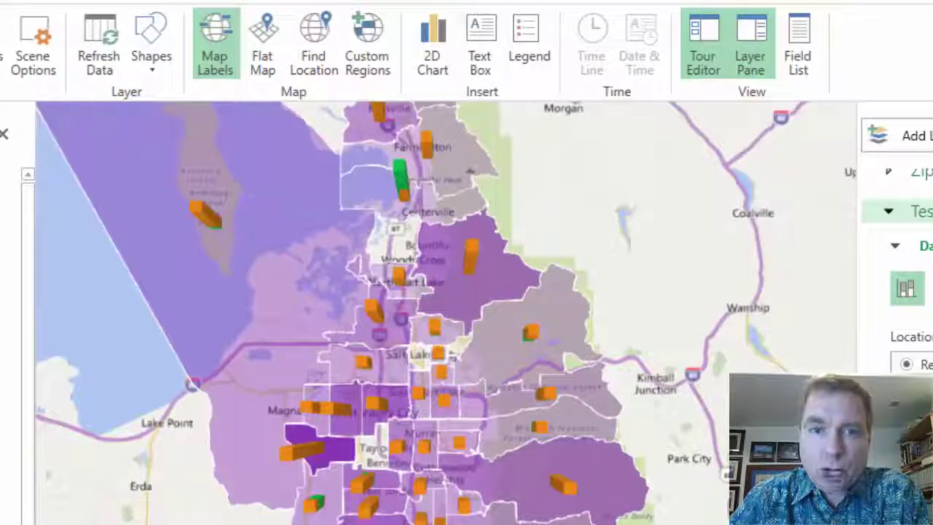
pyautogui.scroll(3, 427, 350)
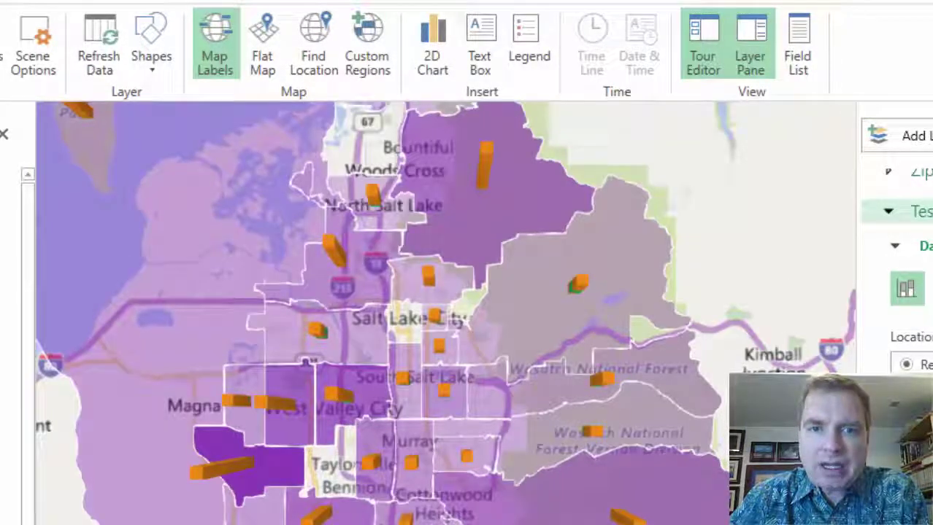
pyautogui.scroll(2, 445, 379)
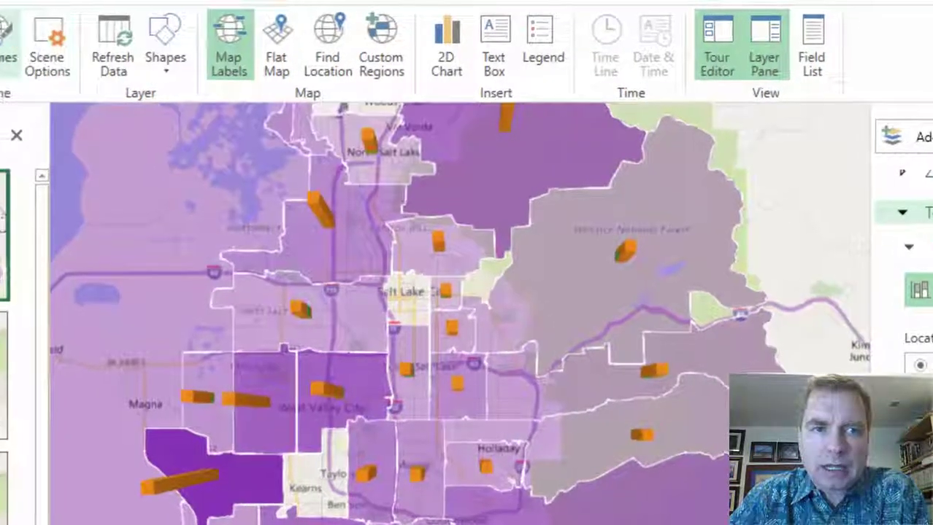
# Try a dark map theme, then the aerial imagery theme
pyautogui.click(0, 47)
pyautogui.click(11, 191)
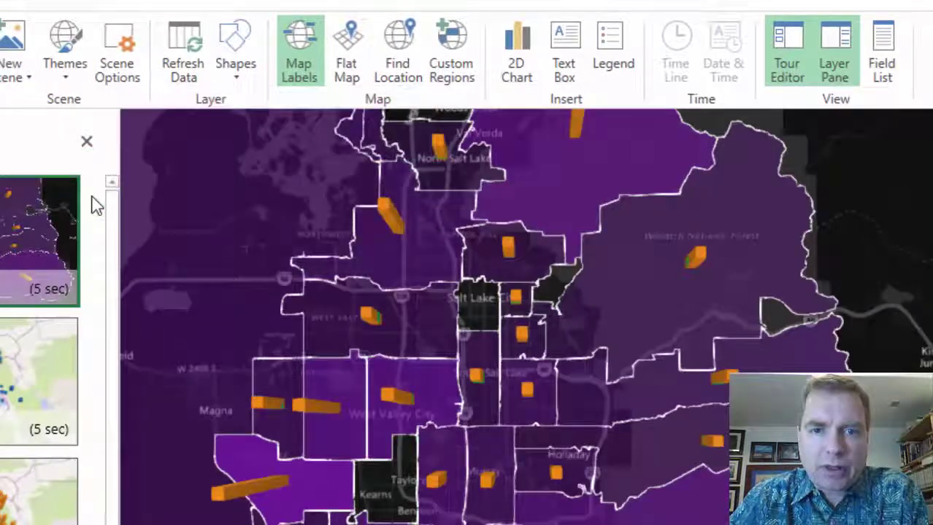
pyautogui.click(76, 76)
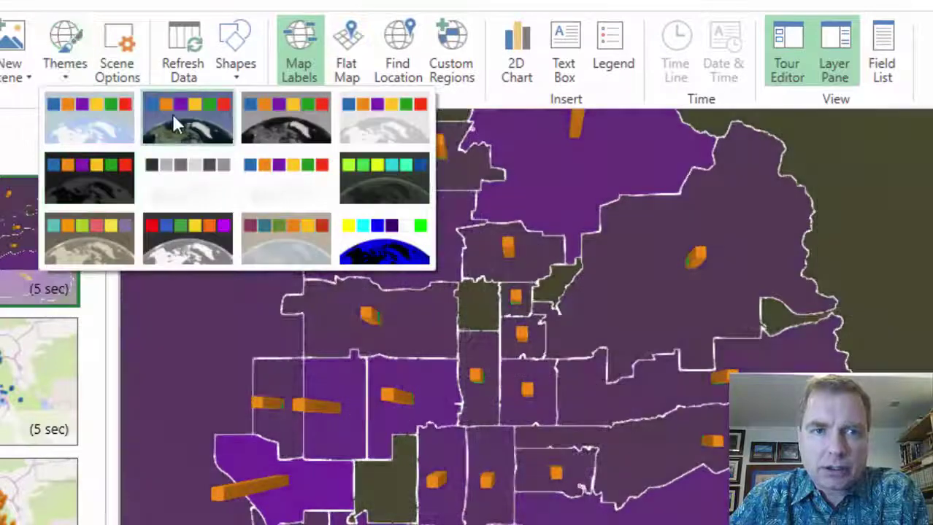
pyautogui.click(173, 117)
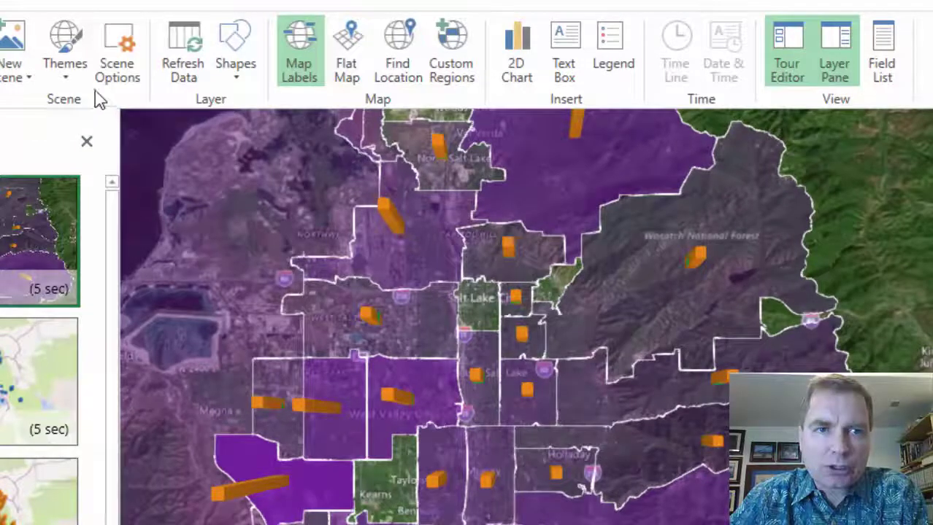
# Restore the original light road-map theme and turn Map Labels off
pyautogui.click(65, 51)
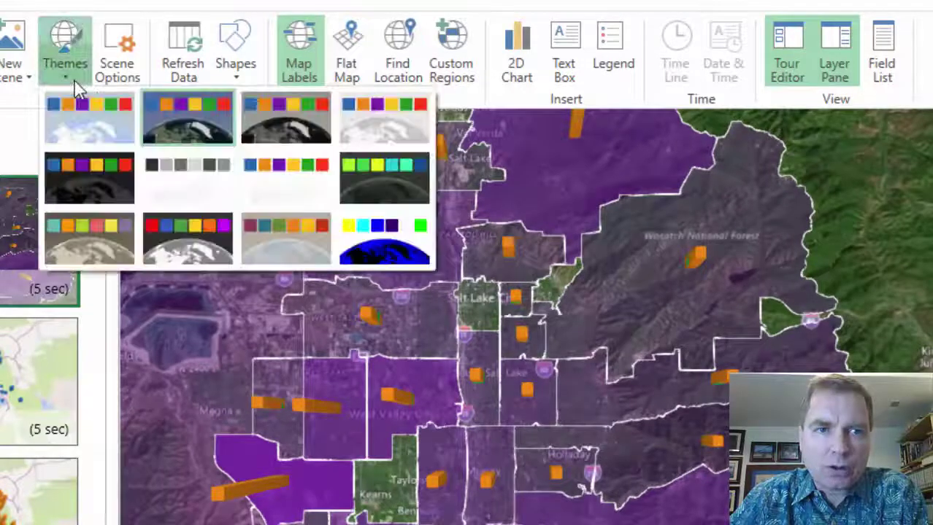
pyautogui.click(105, 124)
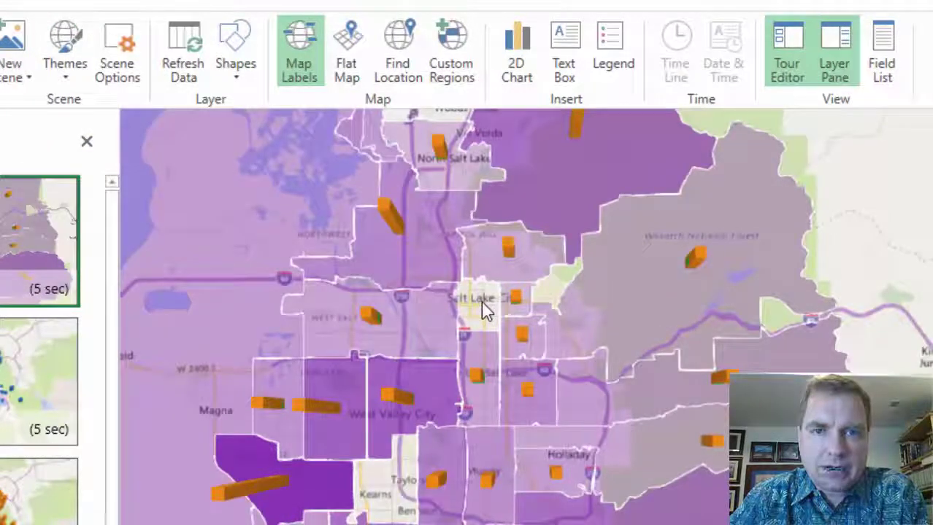
pyautogui.click(298, 56)
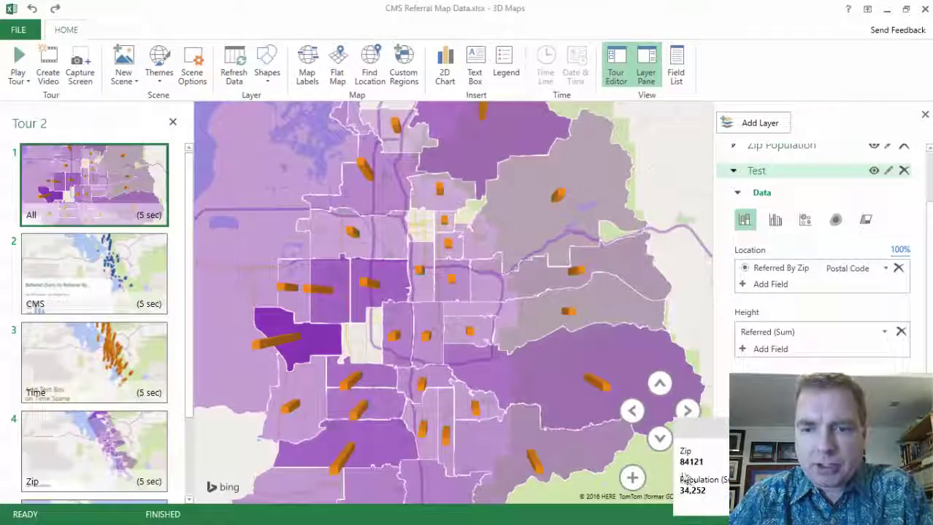
# Zoom out to the whole Wasatch Front and toggle Flat Map on and off
pyautogui.click(686, 479)
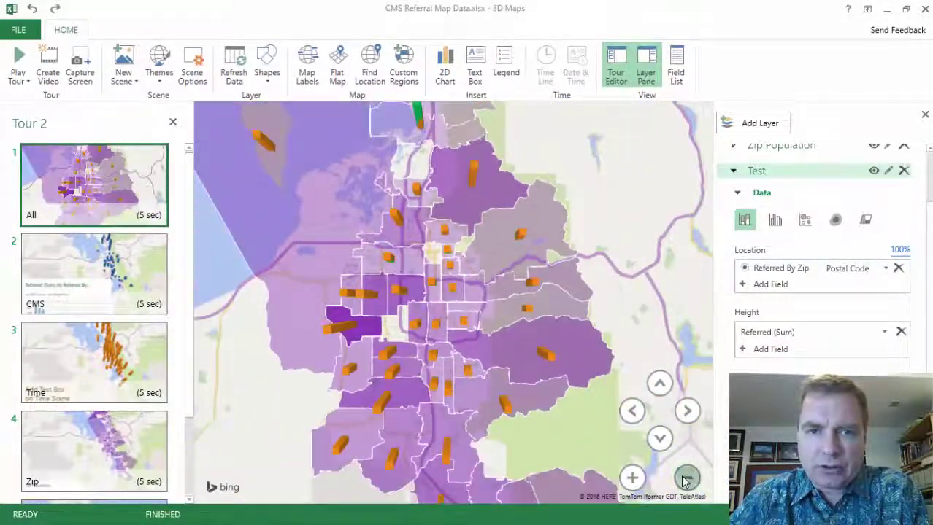
pyautogui.click(686, 479)
pyautogui.click(686, 479)
pyautogui.click(686, 479)
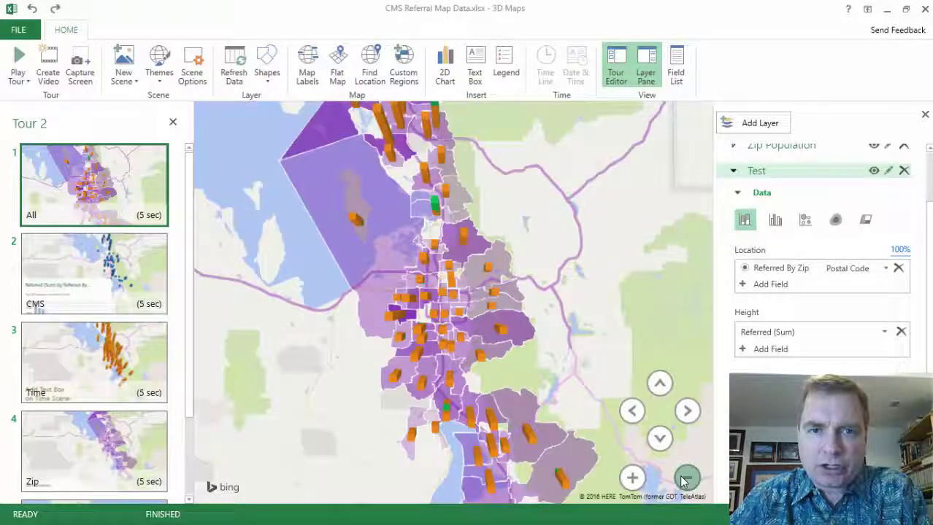
pyautogui.click(684, 480)
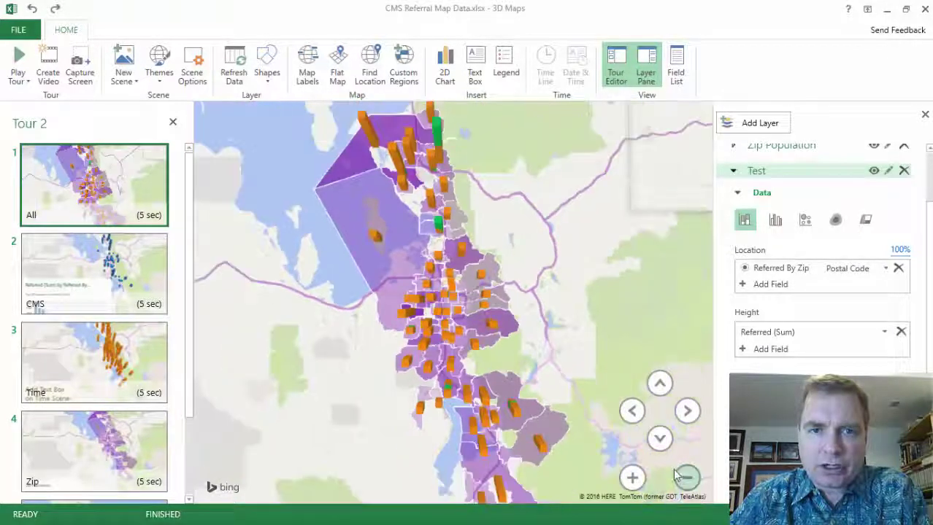
pyautogui.click(336, 77)
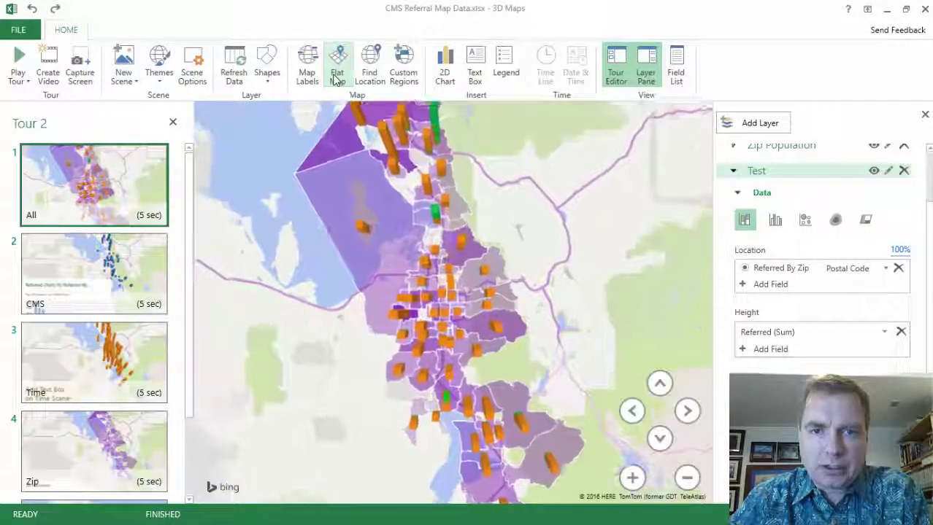
pyautogui.click(336, 77)
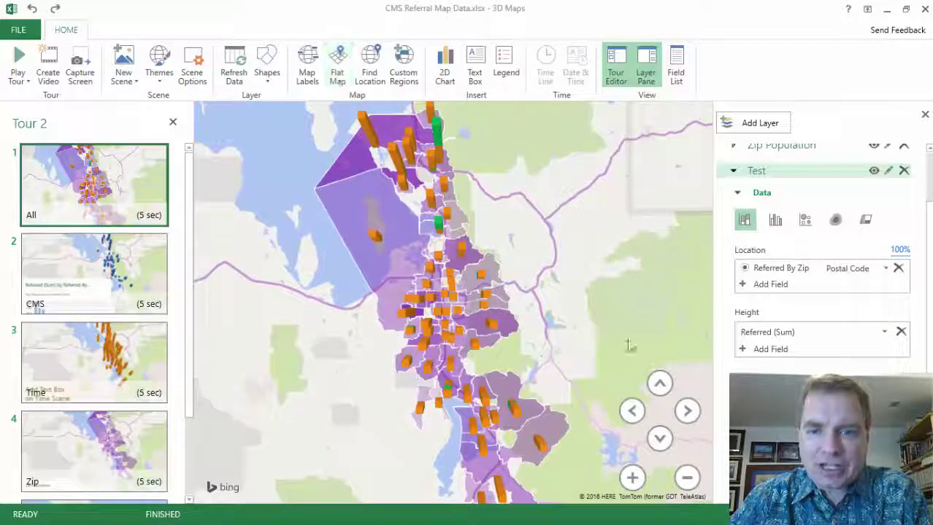
# Zoom out further until the California coast and western US are visible
pyautogui.click(688, 481)
pyautogui.click(688, 480)
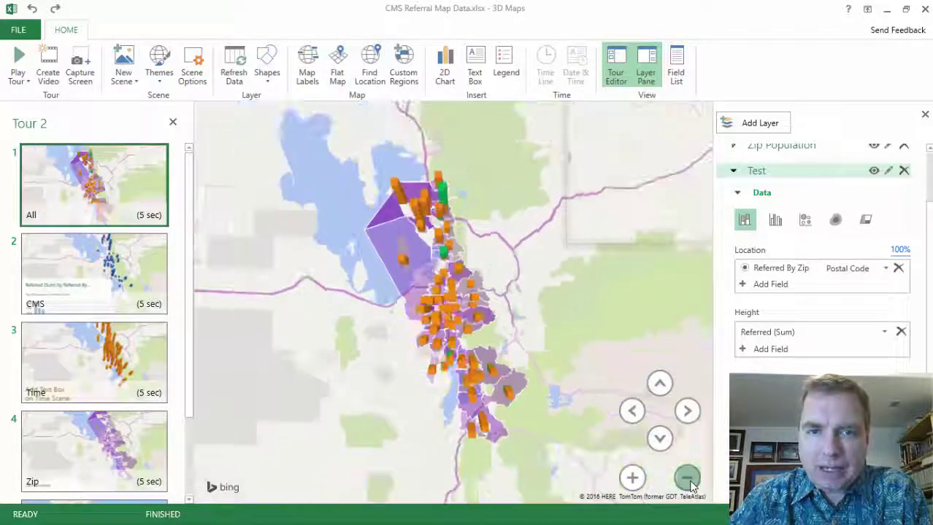
pyautogui.click(688, 480)
pyautogui.click(688, 480)
pyautogui.click(688, 480)
pyautogui.click(688, 480)
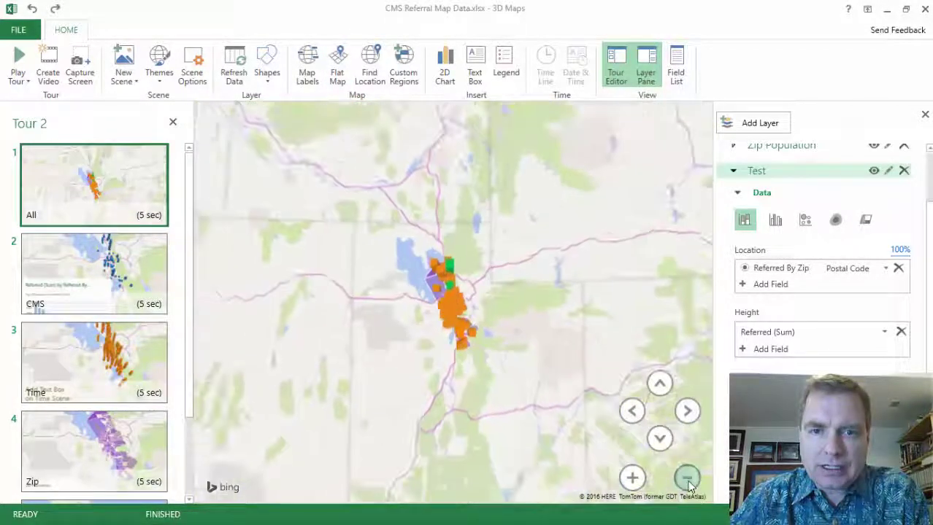
pyautogui.click(688, 481)
pyautogui.click(688, 480)
pyautogui.click(688, 481)
pyautogui.click(688, 481)
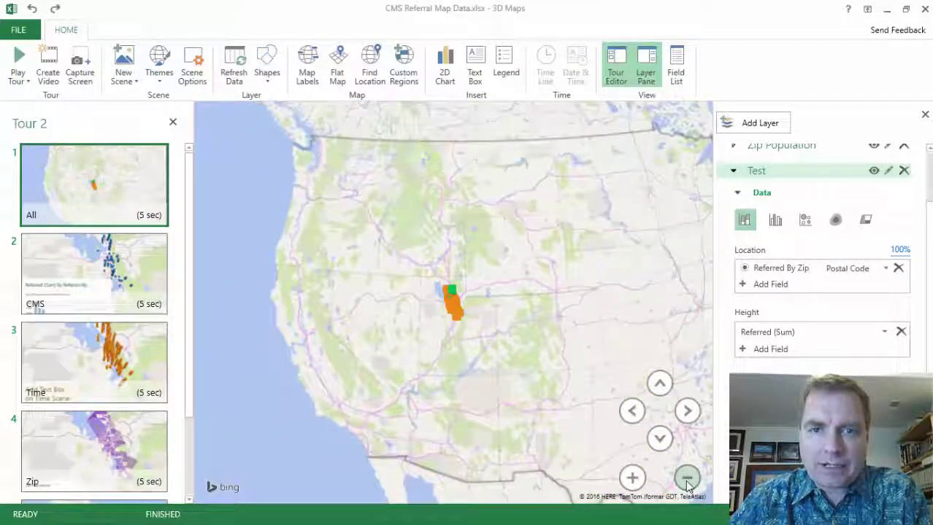
pyautogui.click(686, 480)
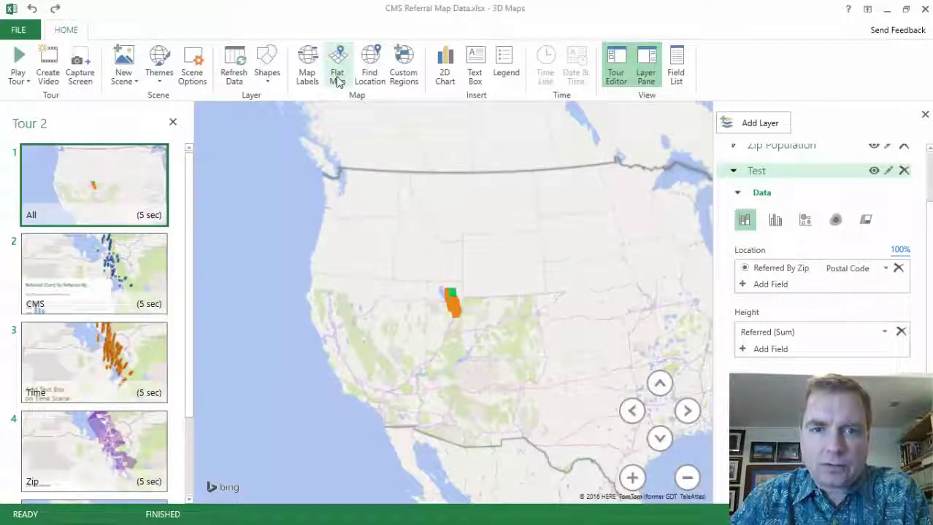
# Turn Map Labels on, zoom in on Salt Lake City in flat map, then return to the globe
pyautogui.click(306, 78)
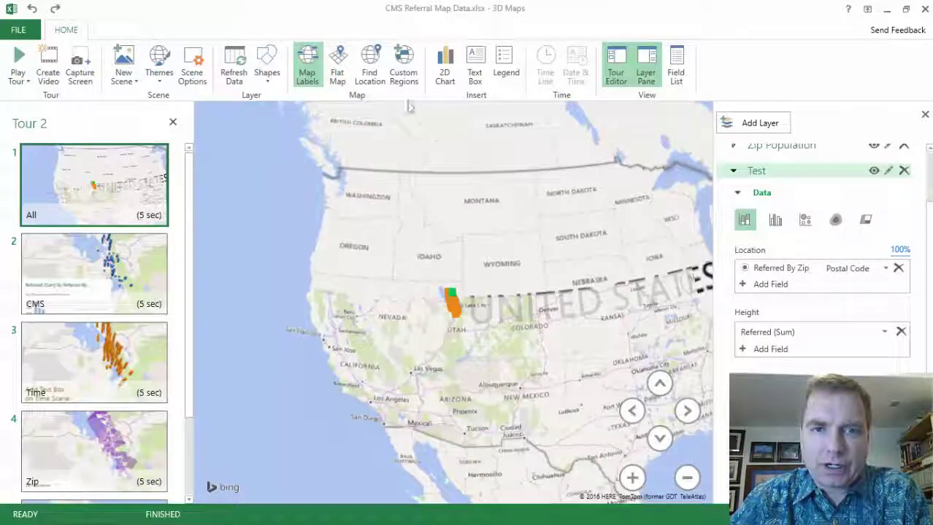
pyautogui.click(342, 75)
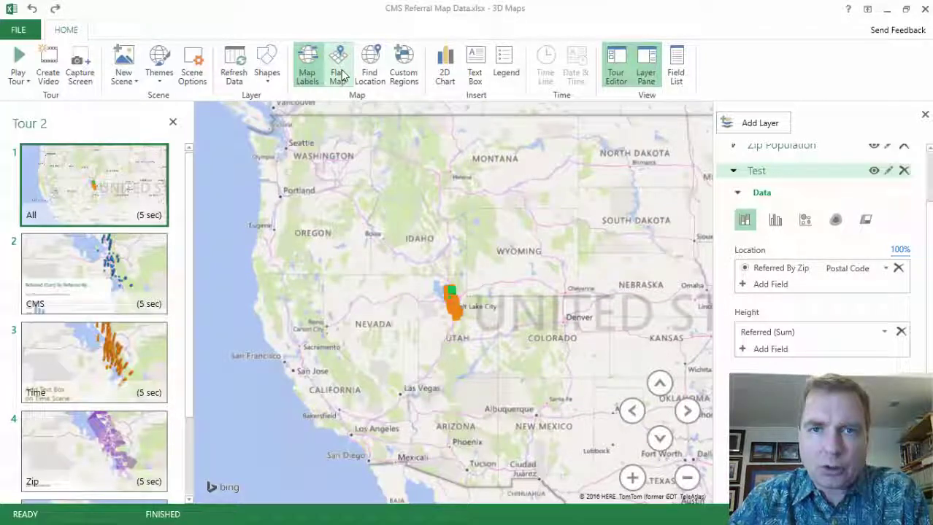
pyautogui.click(633, 478)
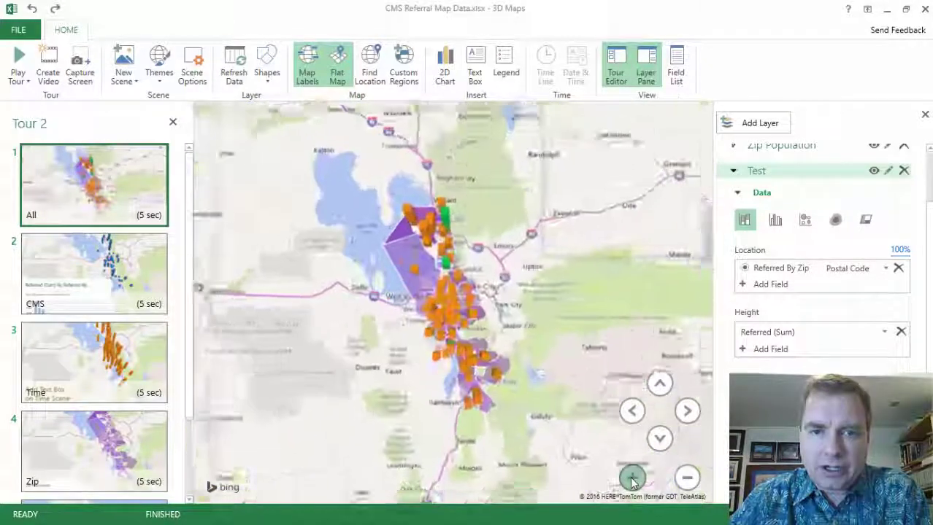
pyautogui.click(632, 478)
pyautogui.click(335, 82)
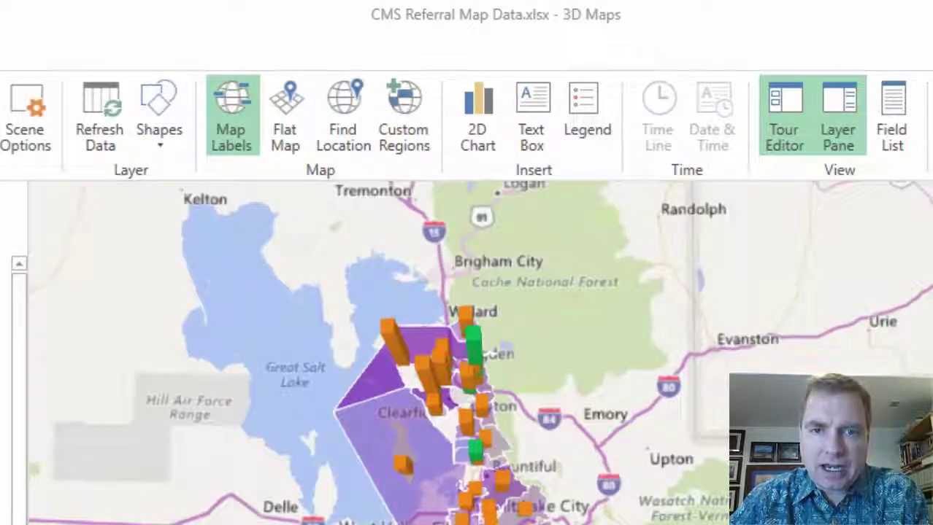
# Find the Salt Lake City street address, landing in zip 84124 (population 17,562)
pyautogui.click(335, 128)
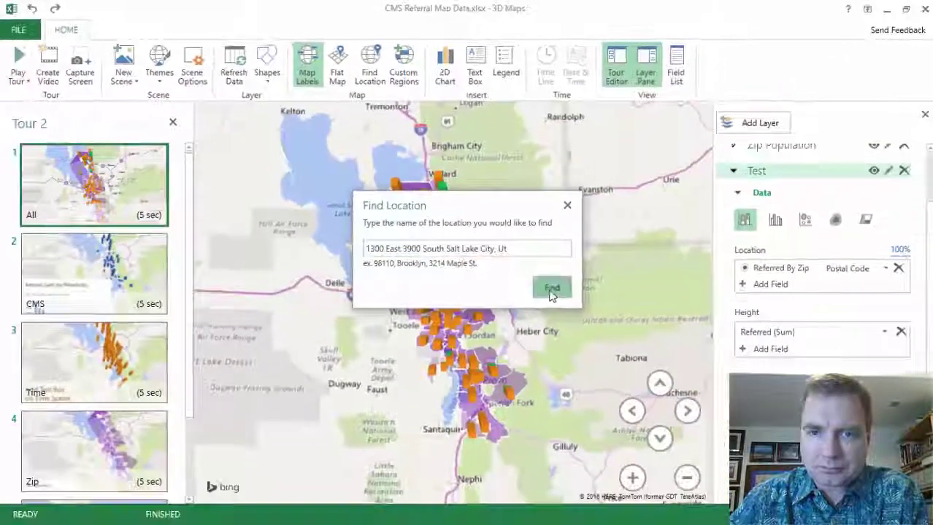
pyautogui.click(664, 517)
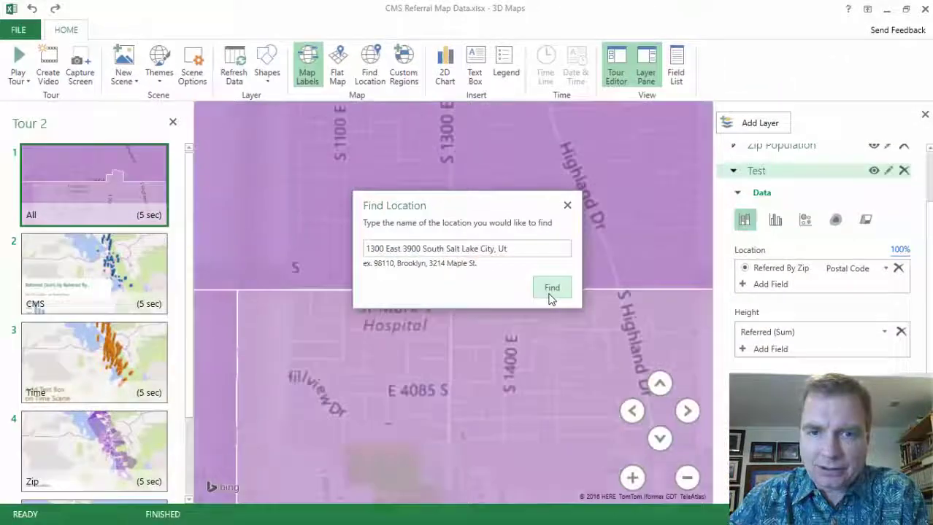
pyautogui.click(567, 205)
pyautogui.moveTo(440, 302)
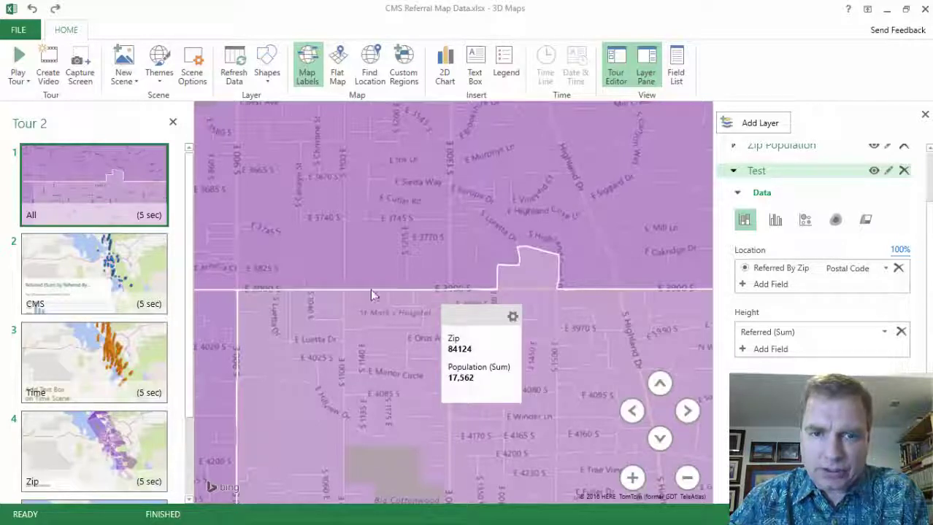
pyautogui.moveTo(355, 289)
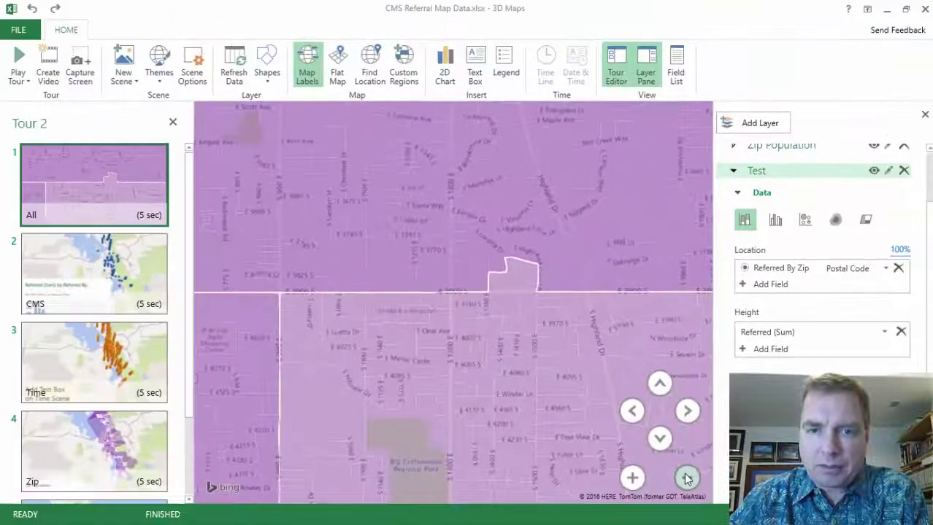
# Zoom out step by step until the valley from Centerville to Heber City shows
pyautogui.click(686, 478)
pyautogui.click(686, 478)
pyautogui.click(686, 478)
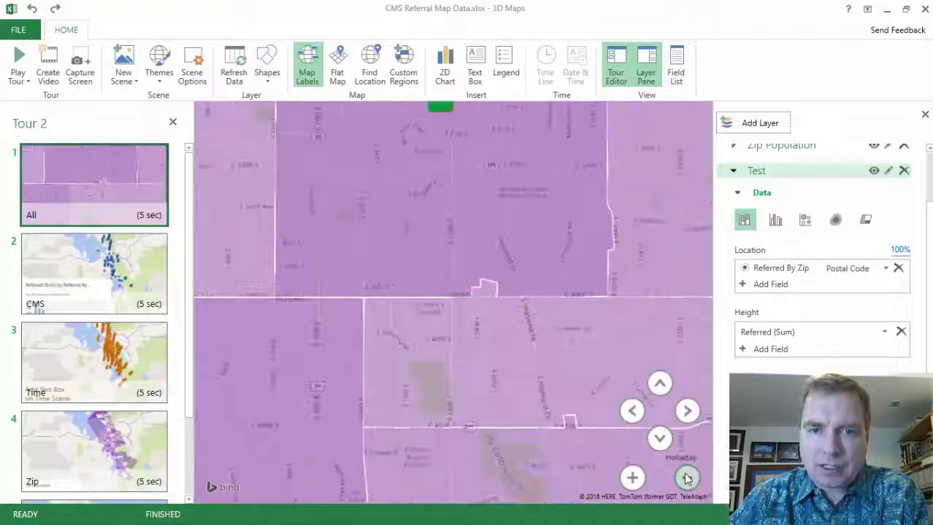
pyautogui.click(686, 478)
pyautogui.click(686, 478)
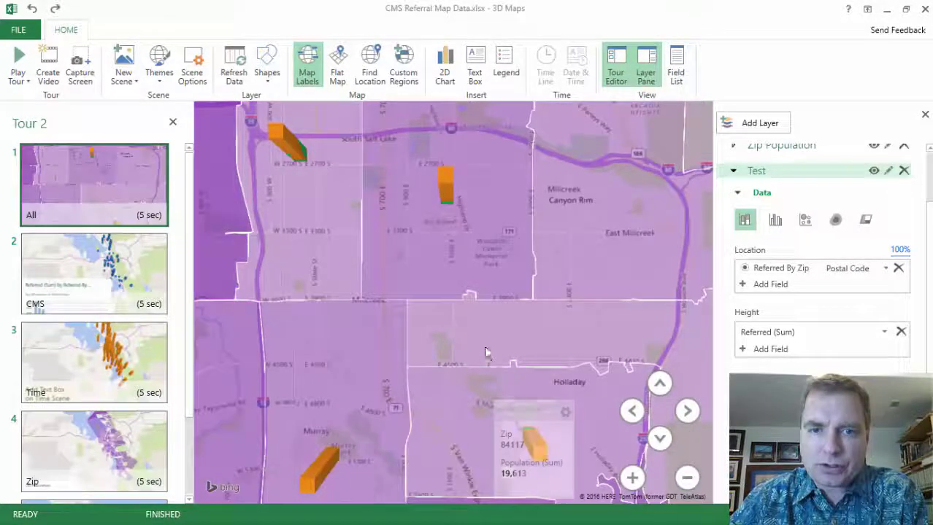
pyautogui.moveTo(503, 347)
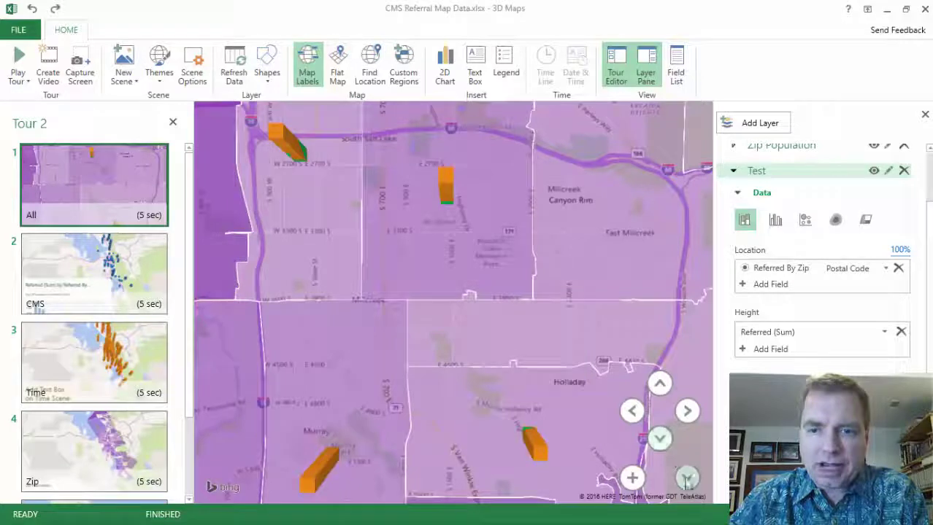
pyautogui.click(686, 478)
pyautogui.click(686, 478)
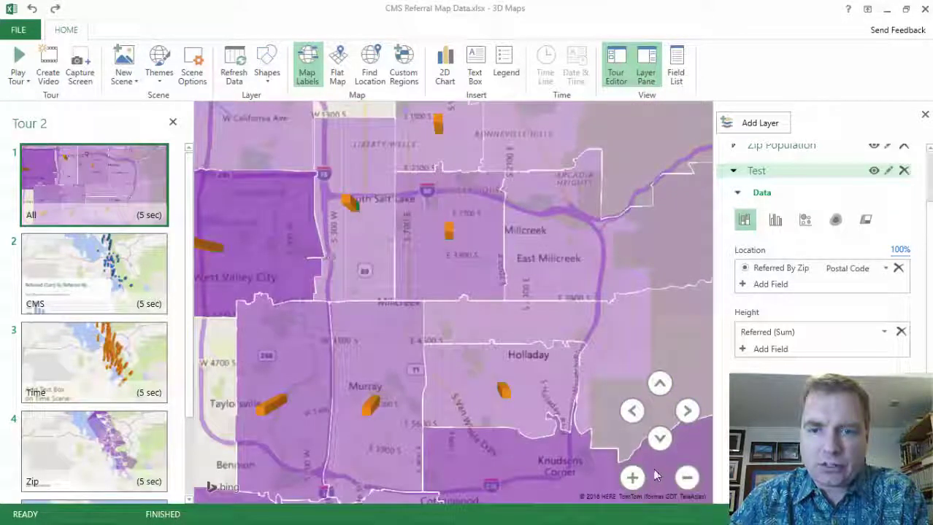
pyautogui.moveTo(516, 391)
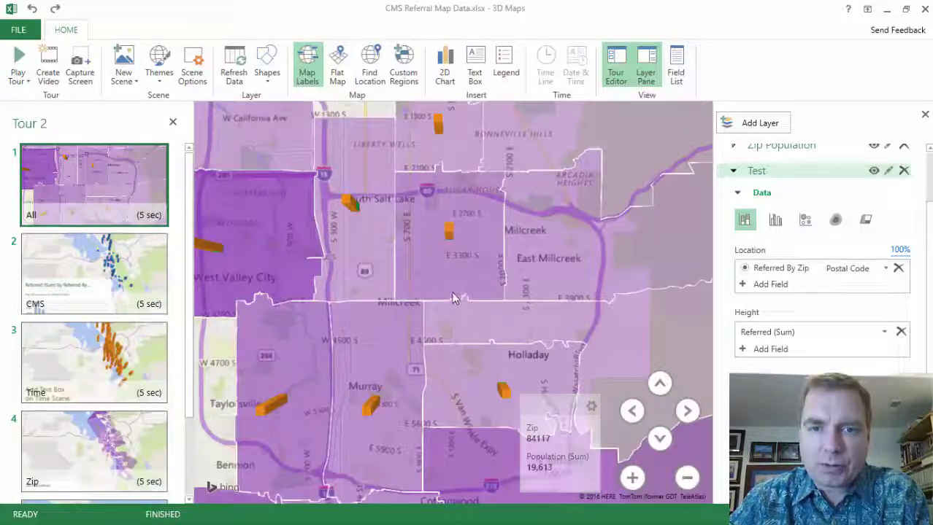
pyautogui.moveTo(438, 296)
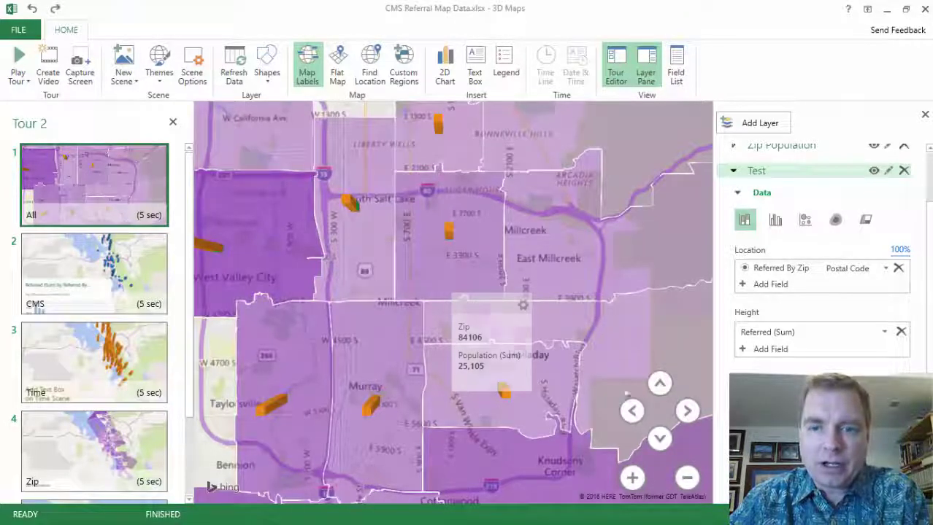
pyautogui.click(687, 478)
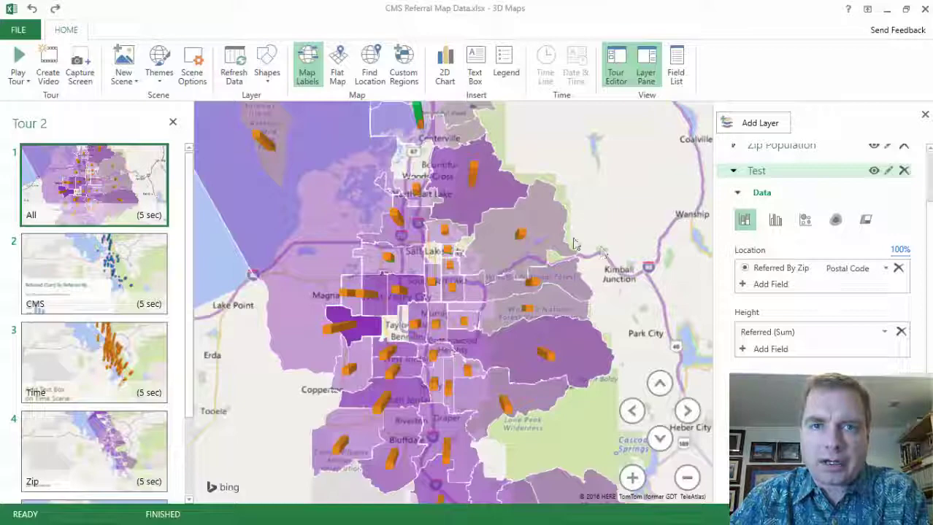
# Zoom out once more and read zip data cards, e.g. 84025 with population 13,580
pyautogui.click(687, 478)
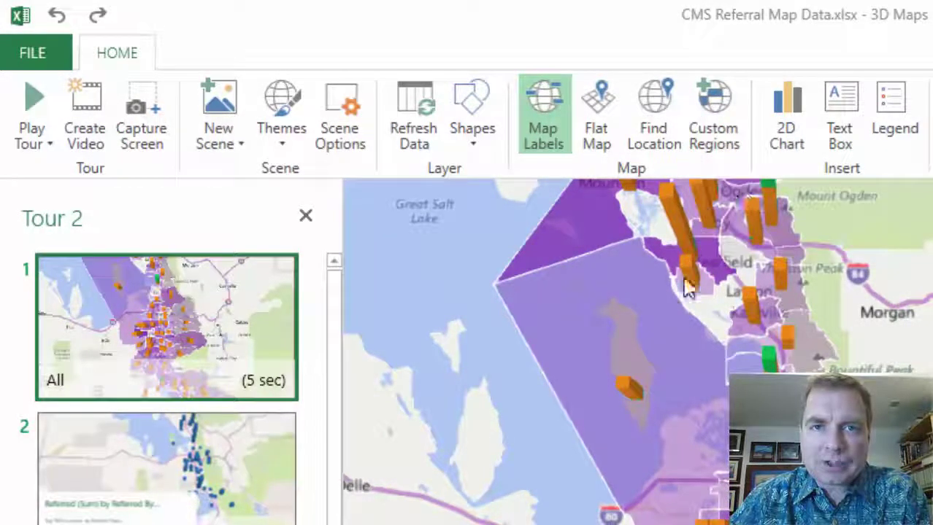
pyautogui.moveTo(637, 303)
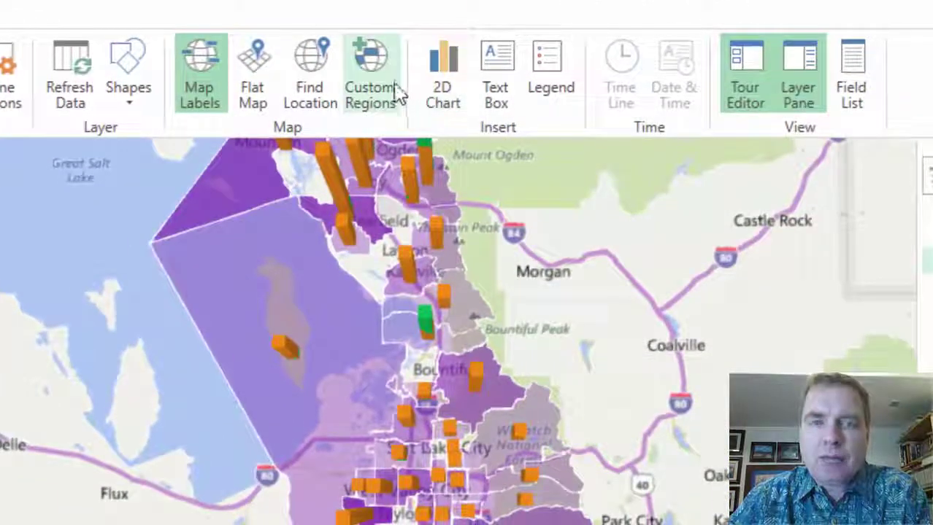
pyautogui.moveTo(398, 235)
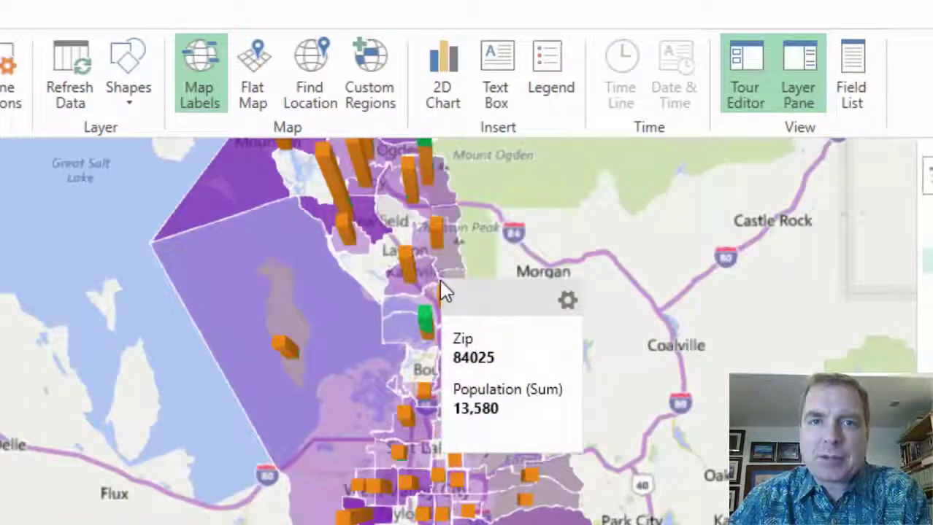